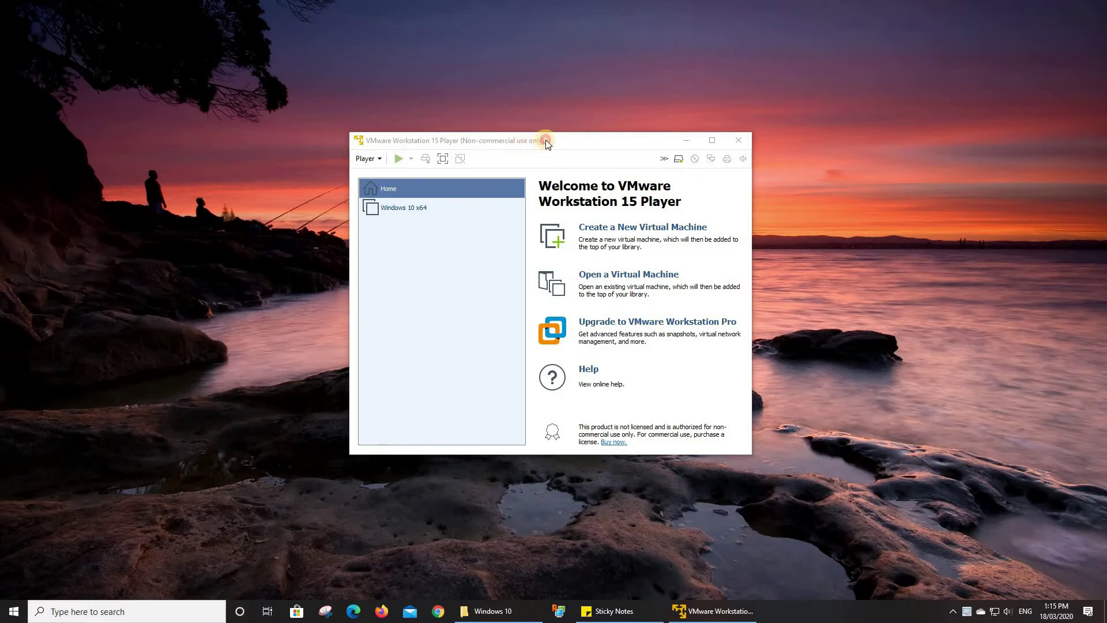
Try to power on the Windows 10 x64 virtual machine
left_click_drag(544, 141, 562, 138)
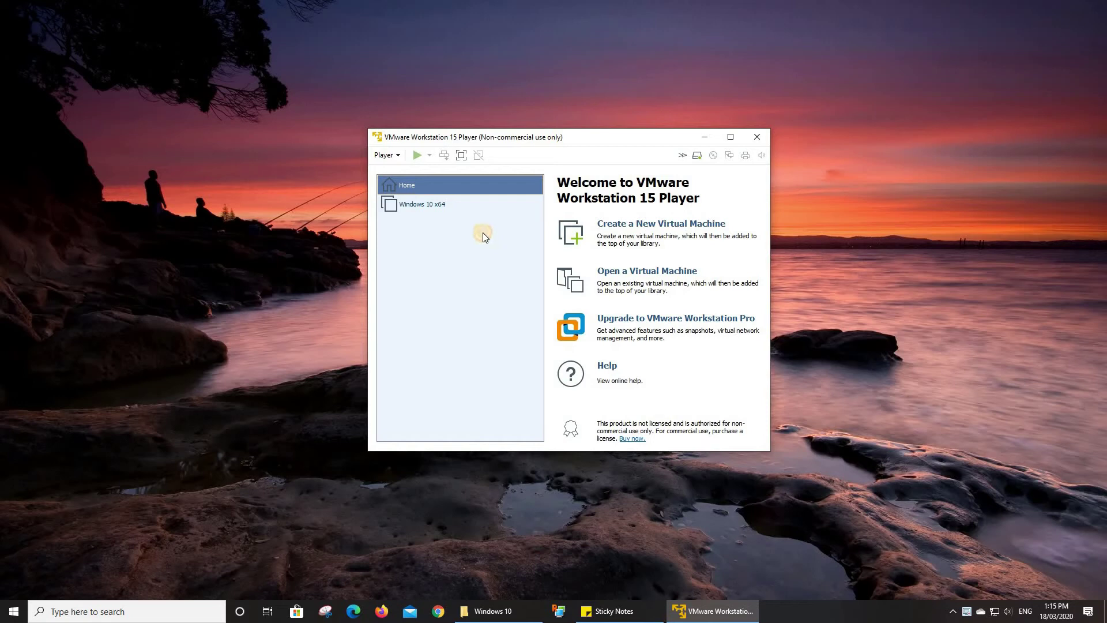
left_click(434, 205)
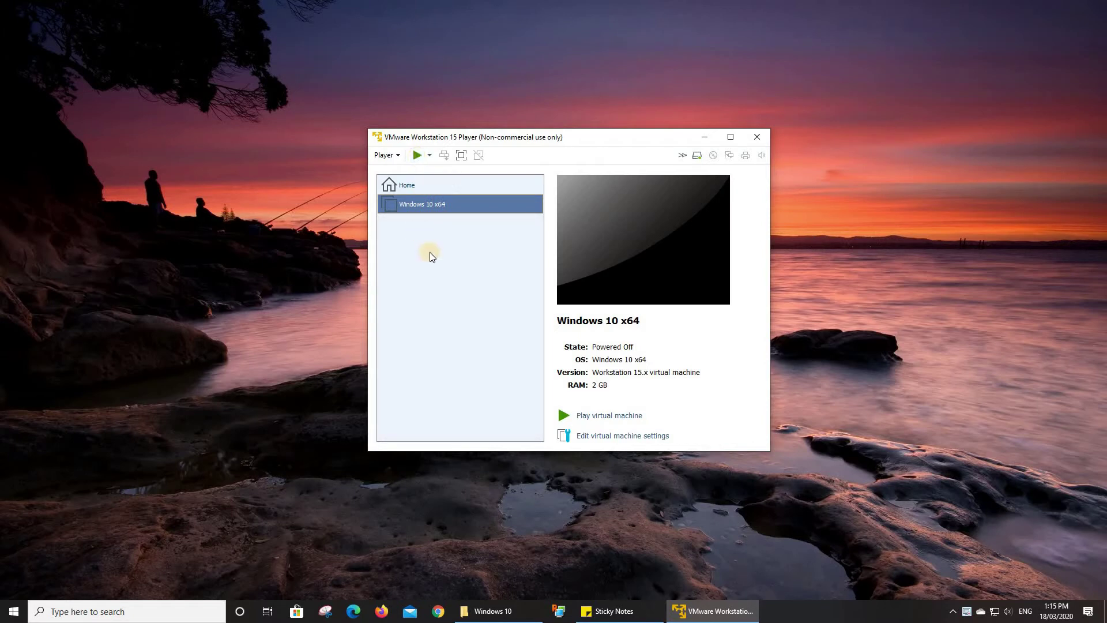
left_click(416, 155)
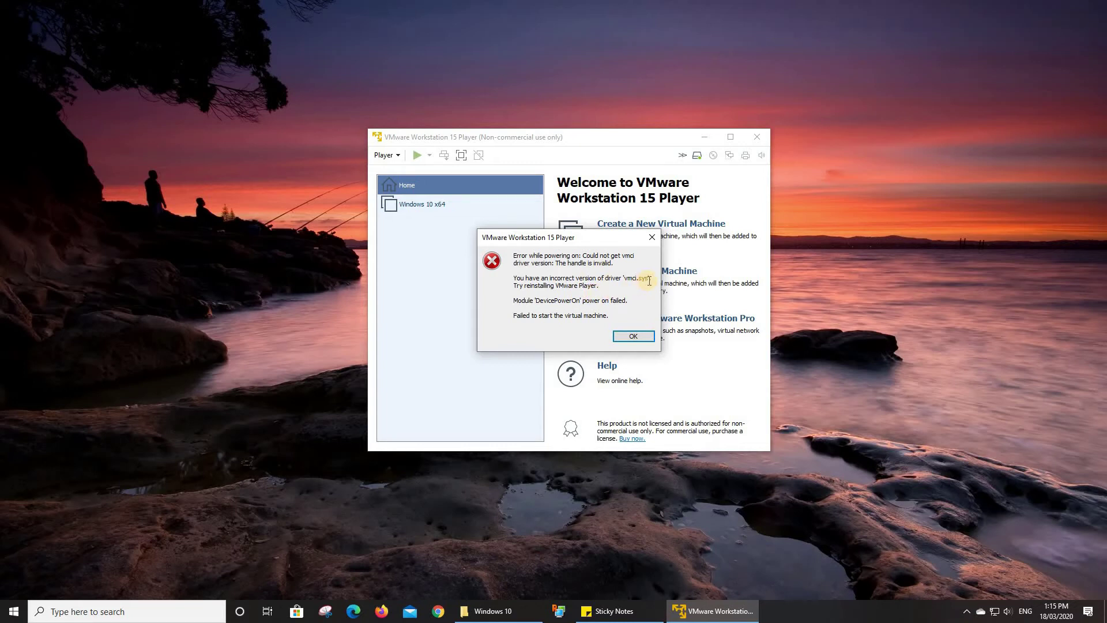
Read the power-on error about the vmci.sys driver, dismiss it and reselect the Windows 10 x64 virtual machine
left_click_drag(650, 281, 514, 278)
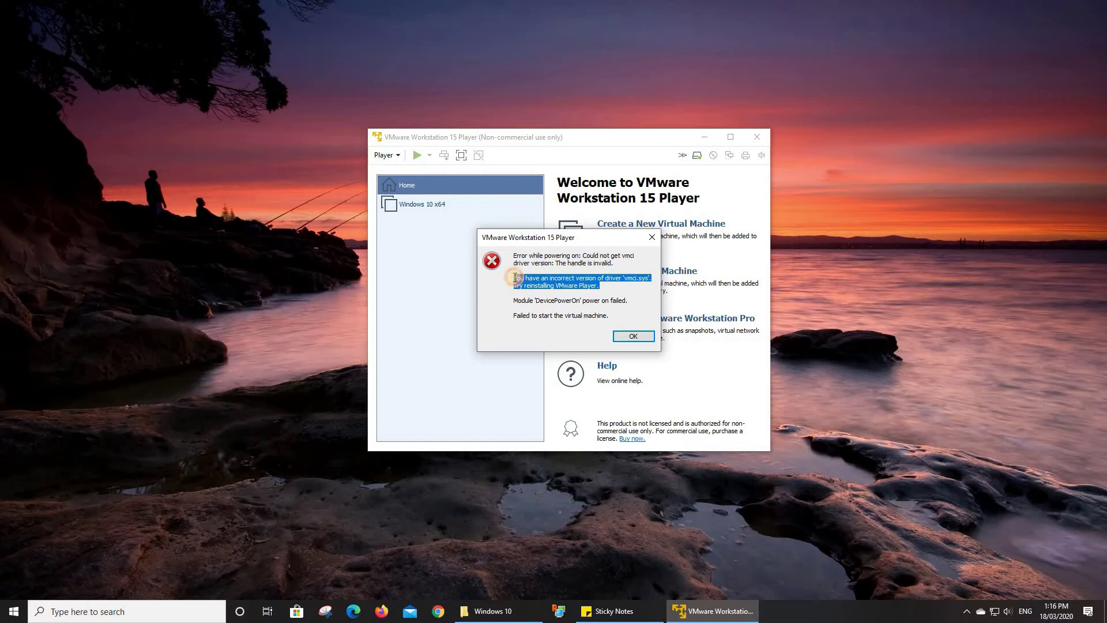
left_click(610, 293)
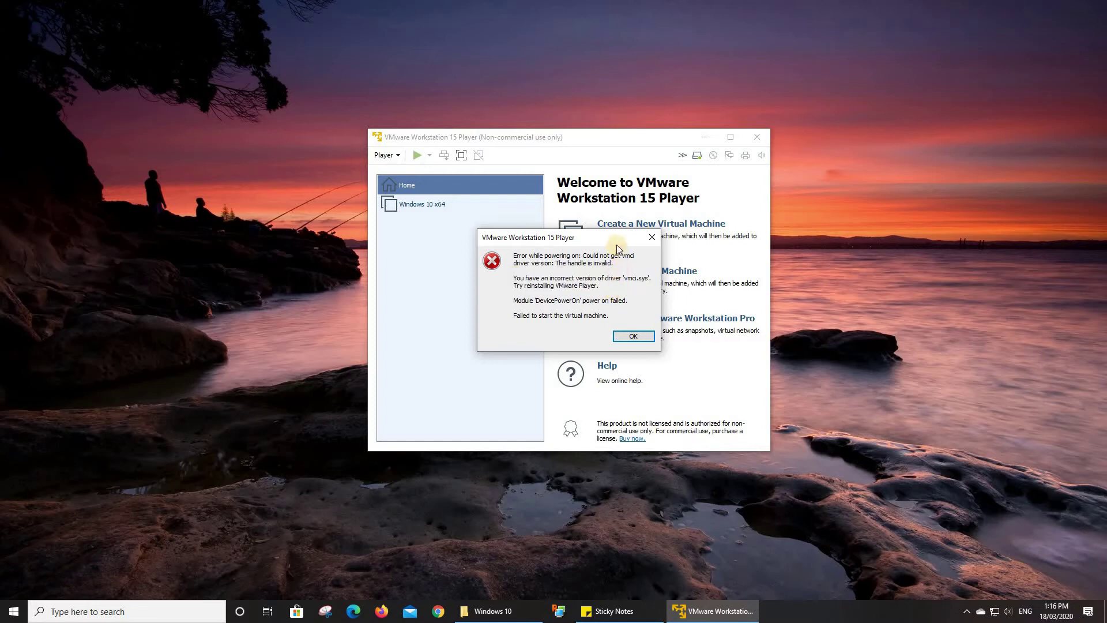
left_click_drag(598, 245, 562, 267)
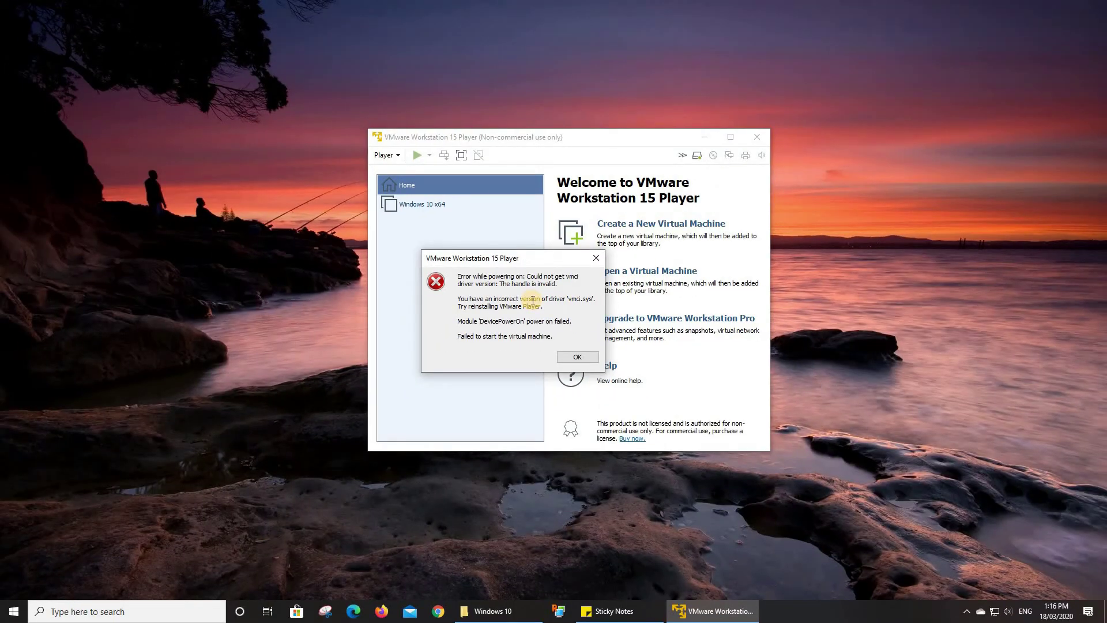
left_click_drag(544, 262, 520, 265)
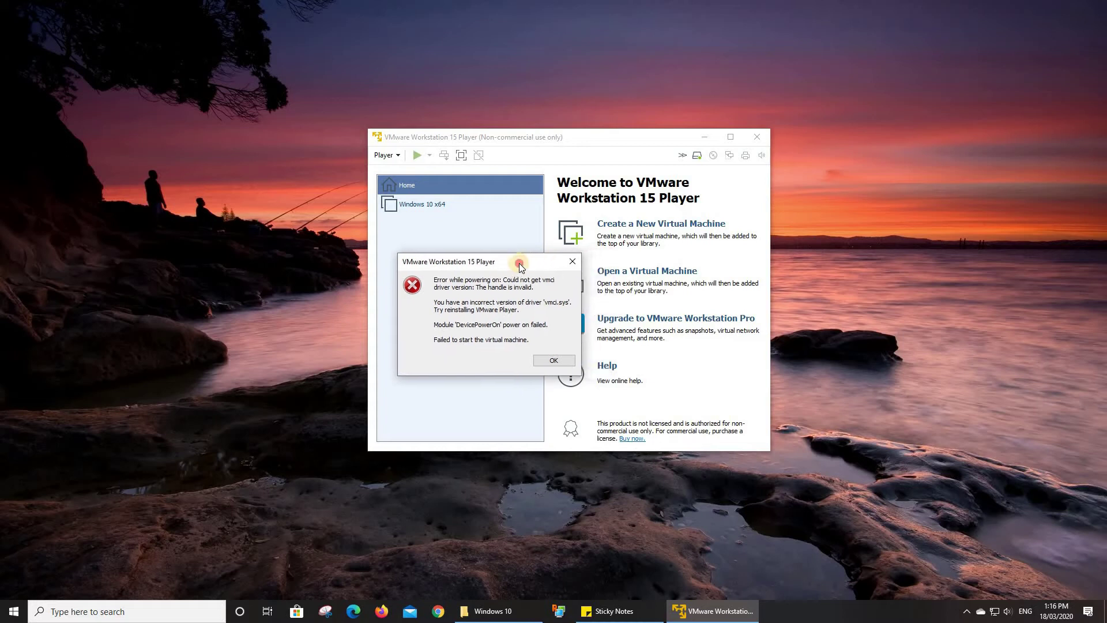
left_click(553, 360)
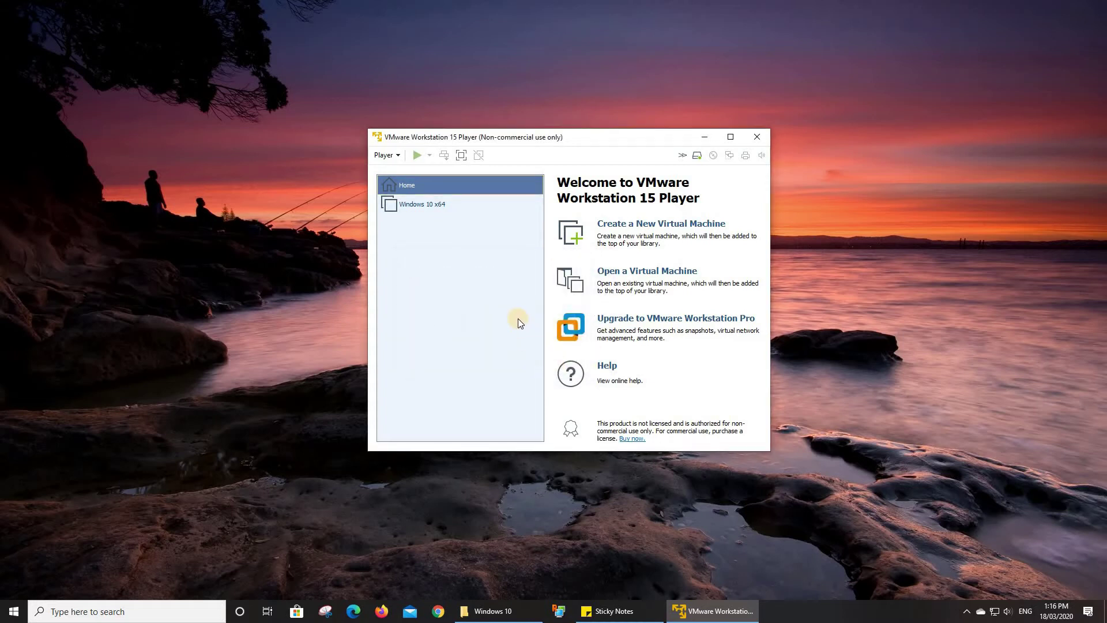
left_click(436, 206)
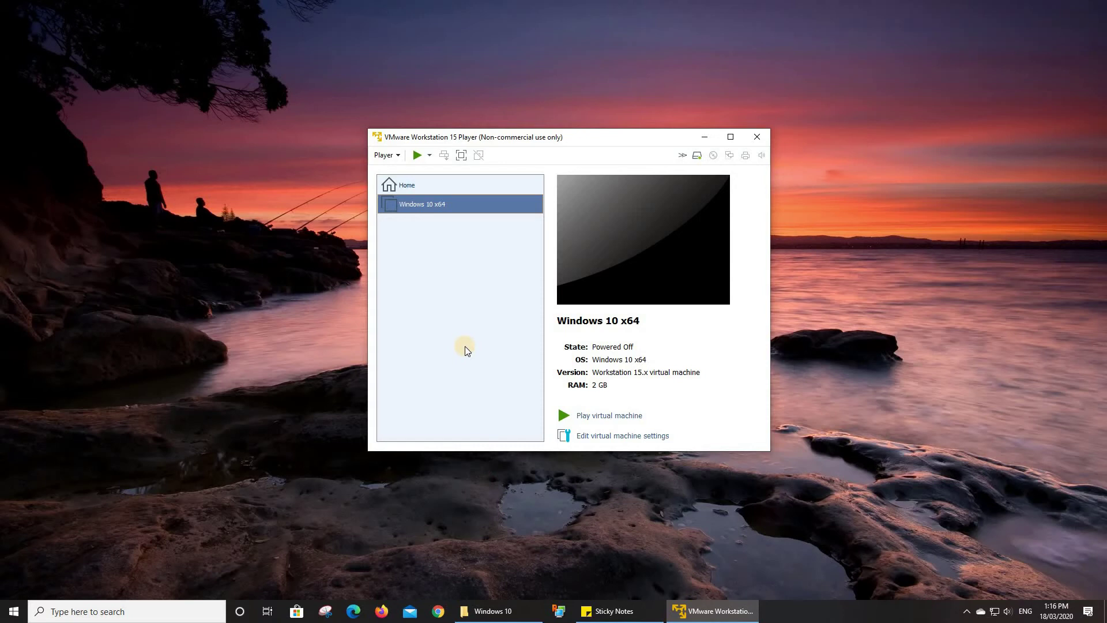
Switch to File Explorer and open the Windows 10 folder inside Virtual PC on the HDD1 (E:) drive
left_click(490, 612)
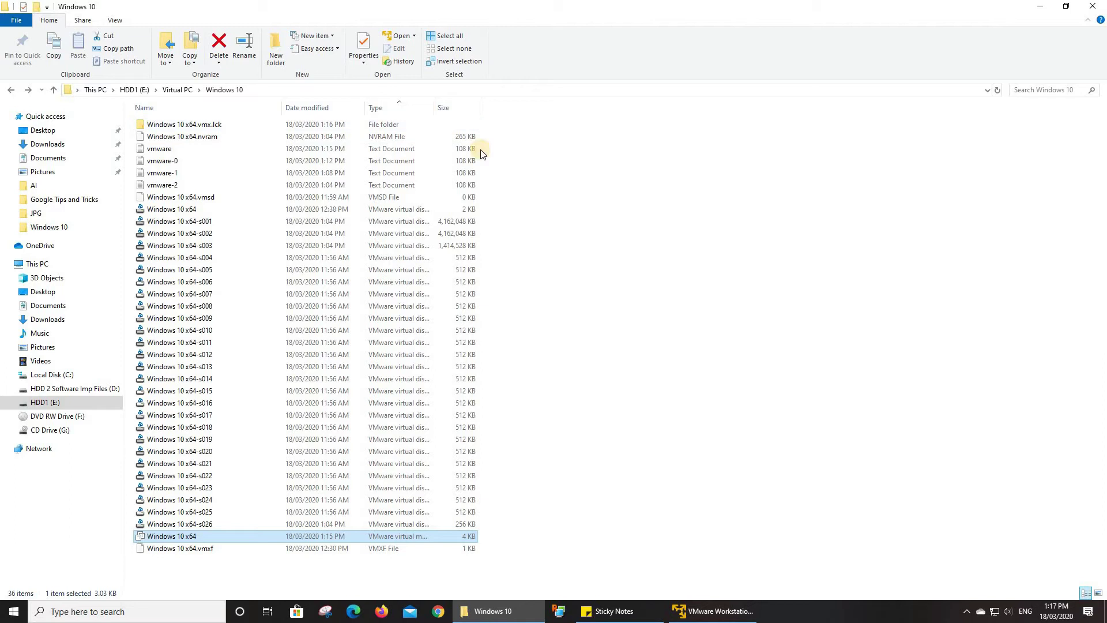
left_click(646, 216)
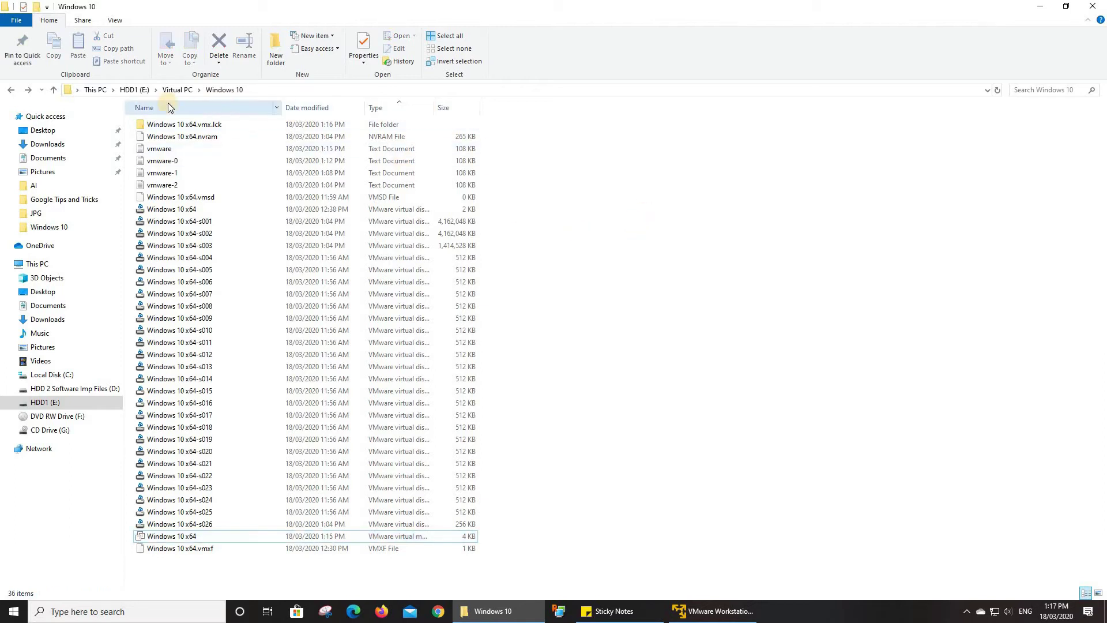
left_click(133, 91)
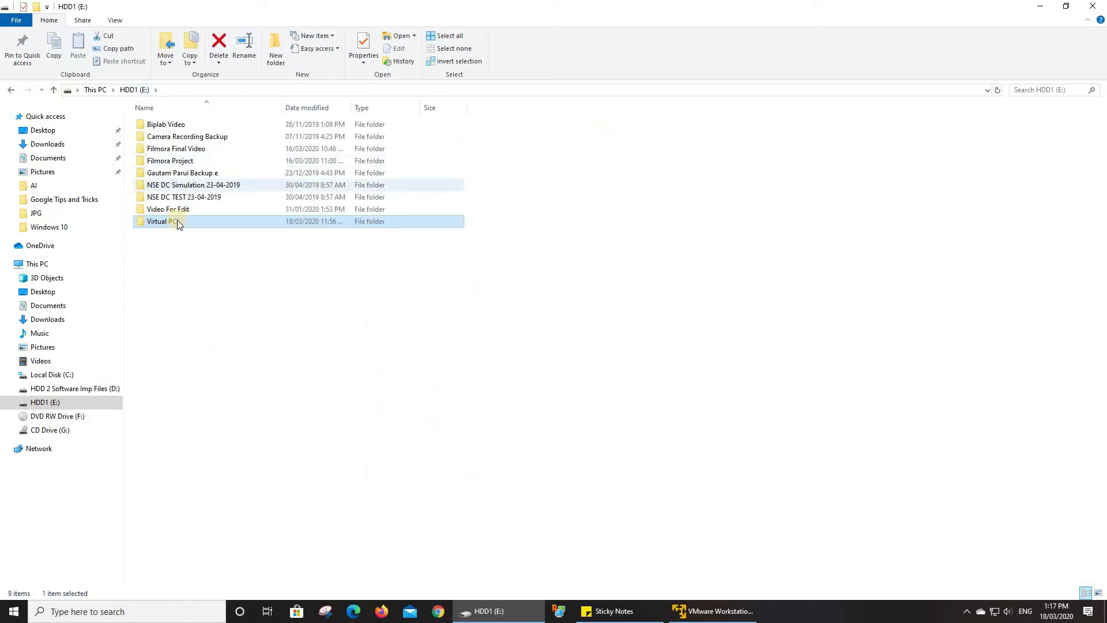
double_click(177, 222)
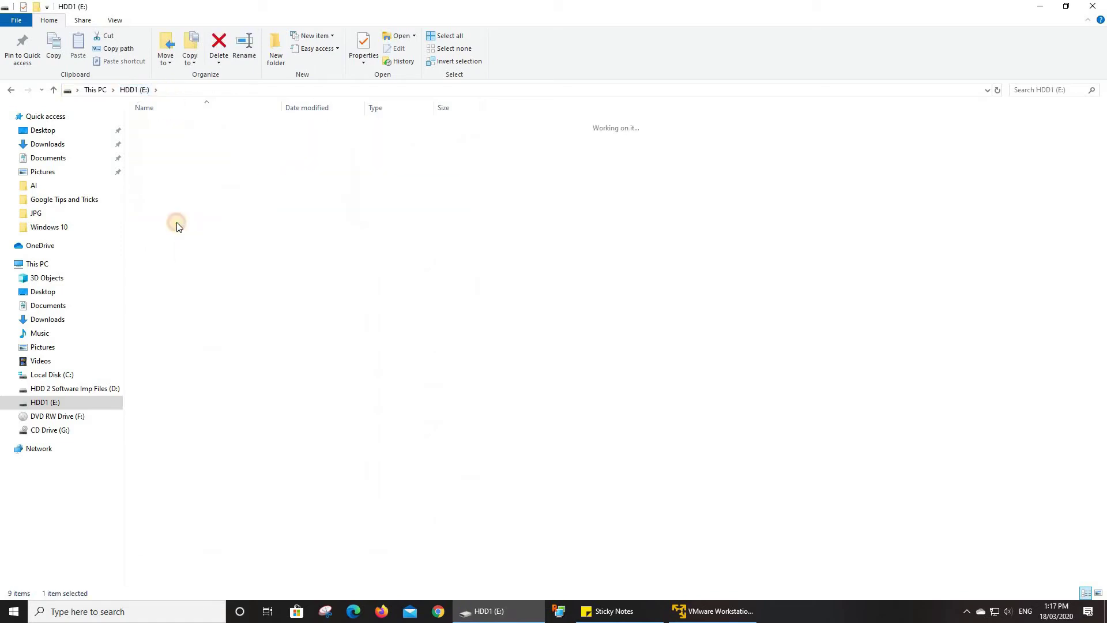
double_click(177, 126)
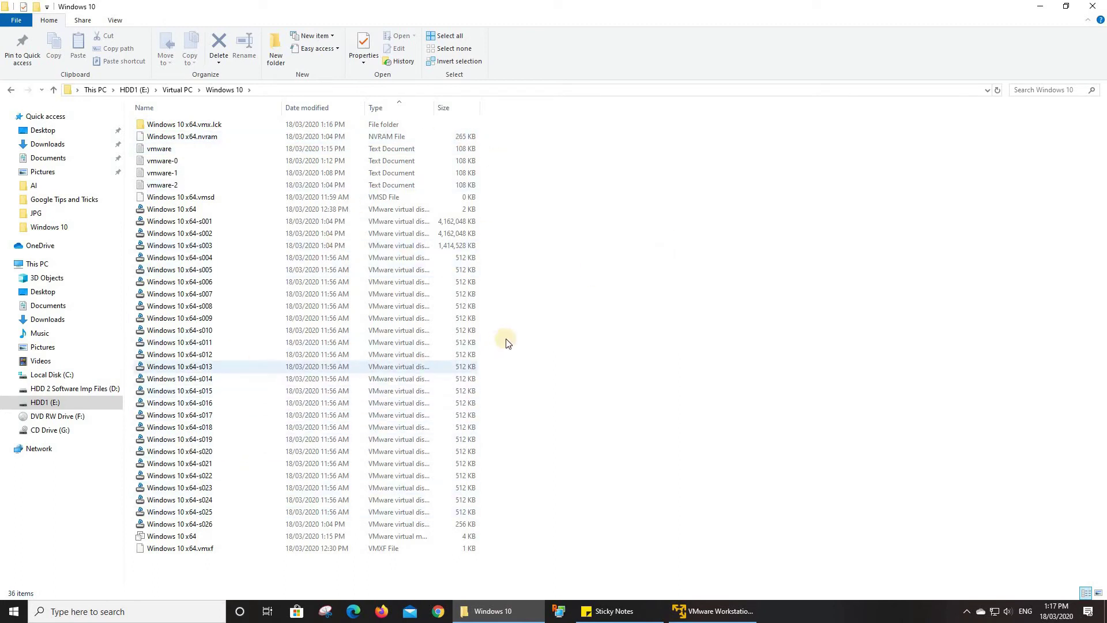
left_click(628, 391)
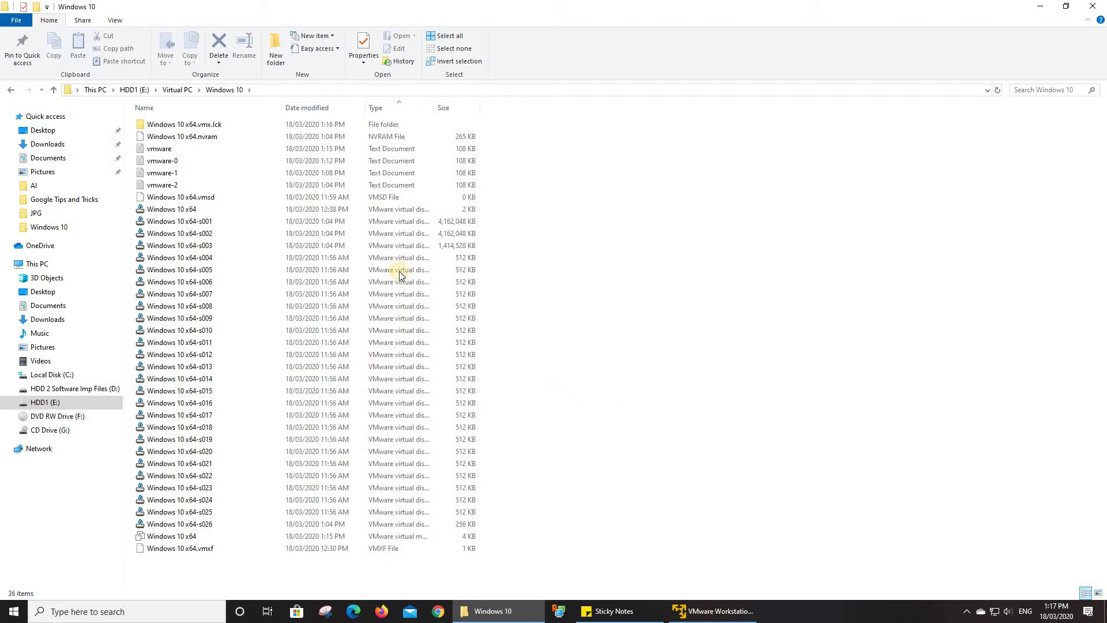
Sort the folder by file type and select the Windows 10 x64 virtual machine configuration file, widening the Type column for full type names
left_click(331, 109)
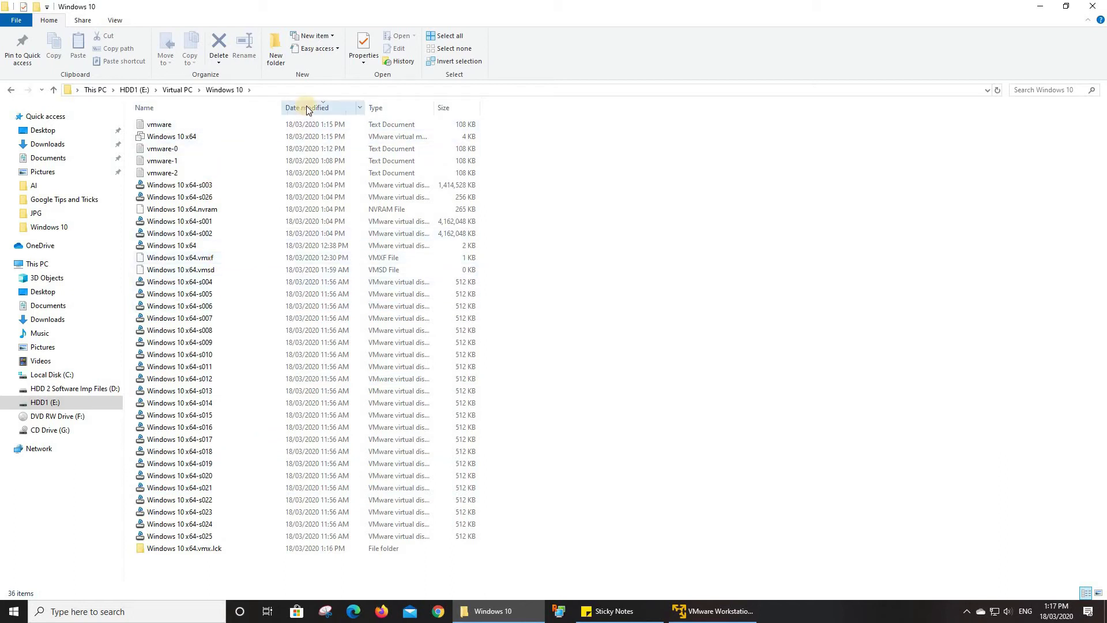
left_click(389, 107)
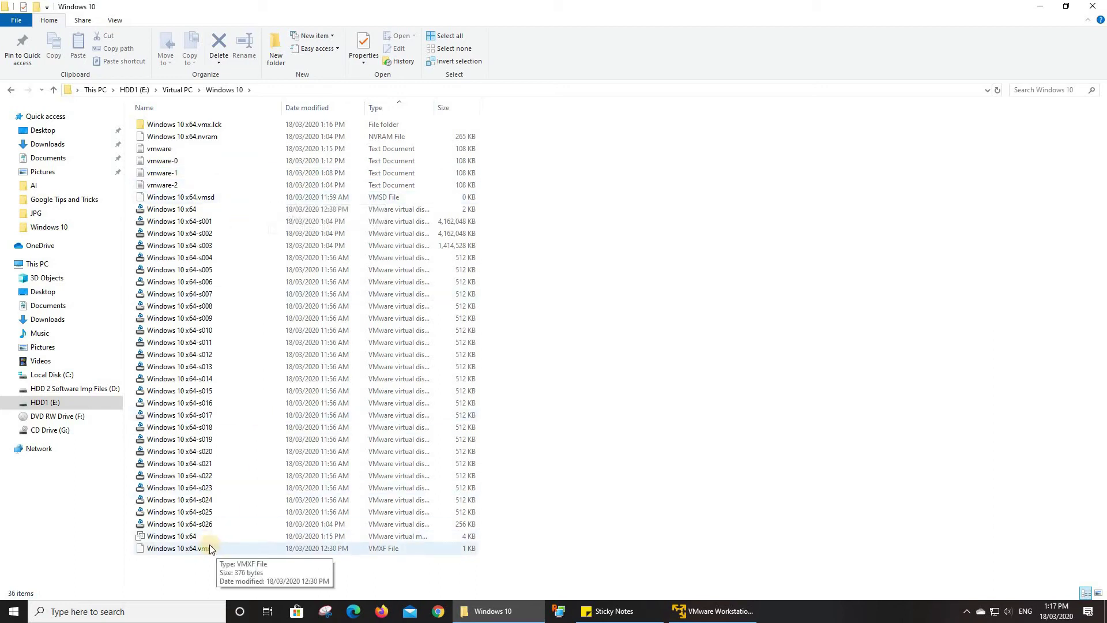
left_click(189, 540)
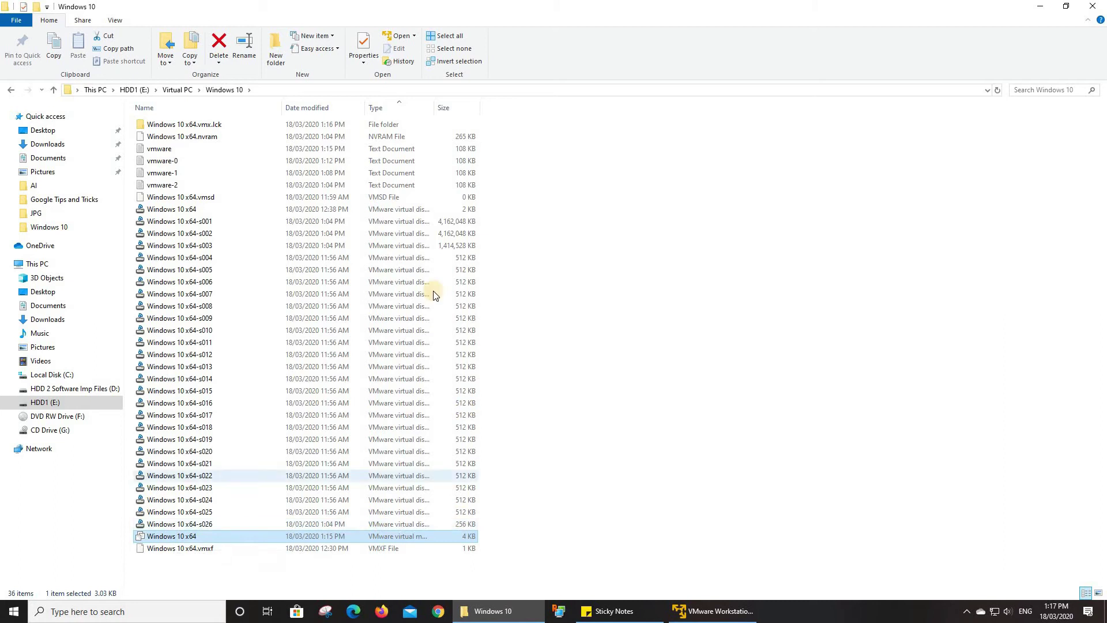
left_click_drag(465, 108, 557, 108)
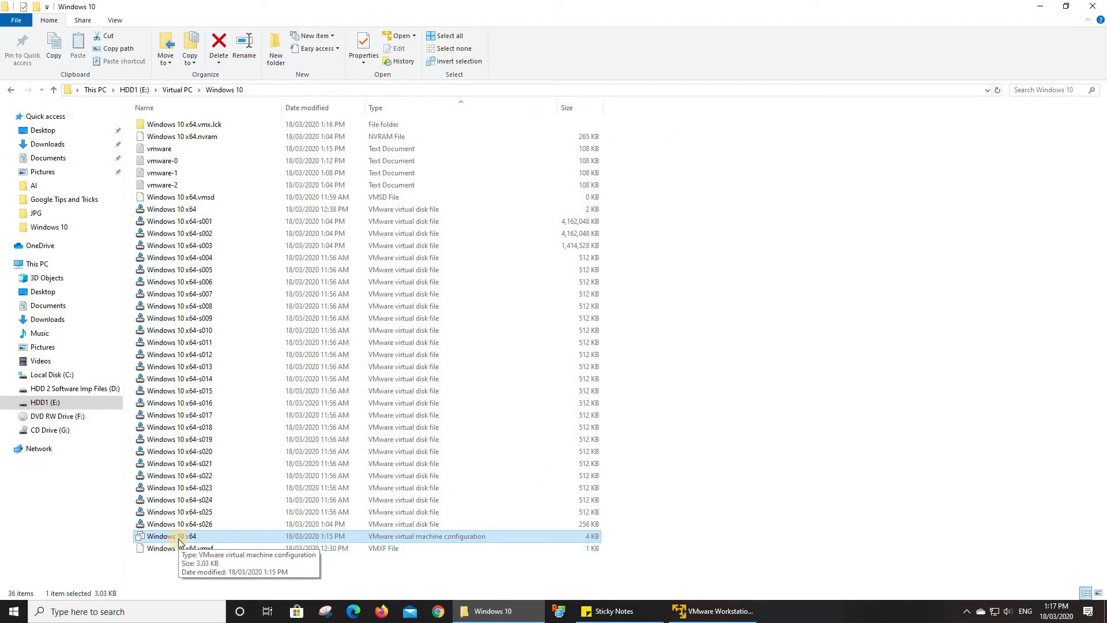
Check the file type and extension in the Windows 10 x64 configuration file's properties, then close them without changes
right_click(215, 537)
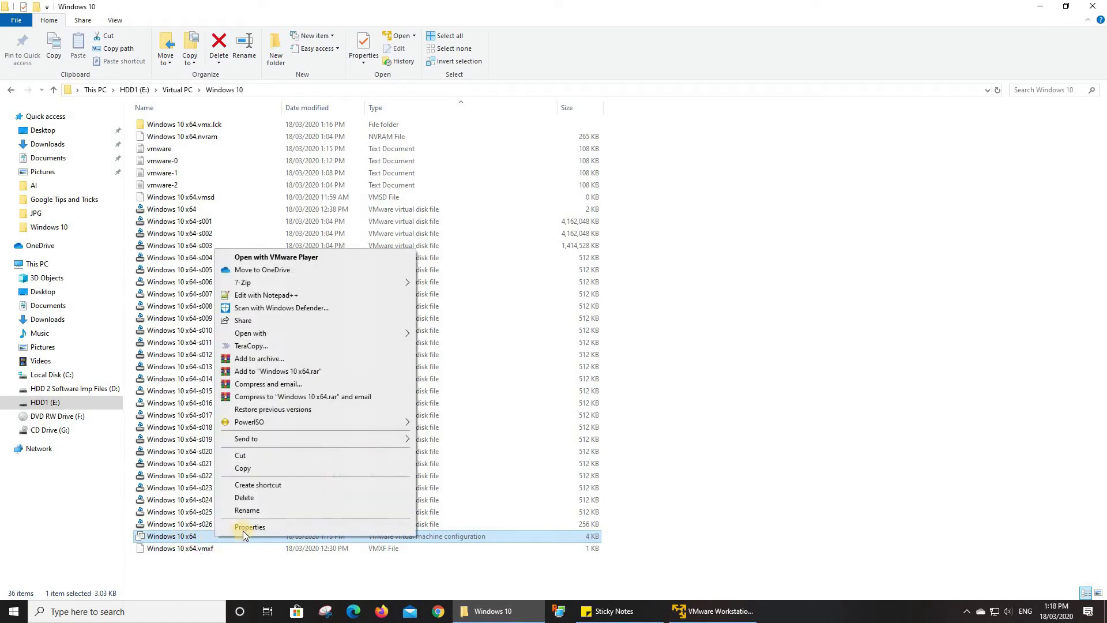
left_click(245, 528)
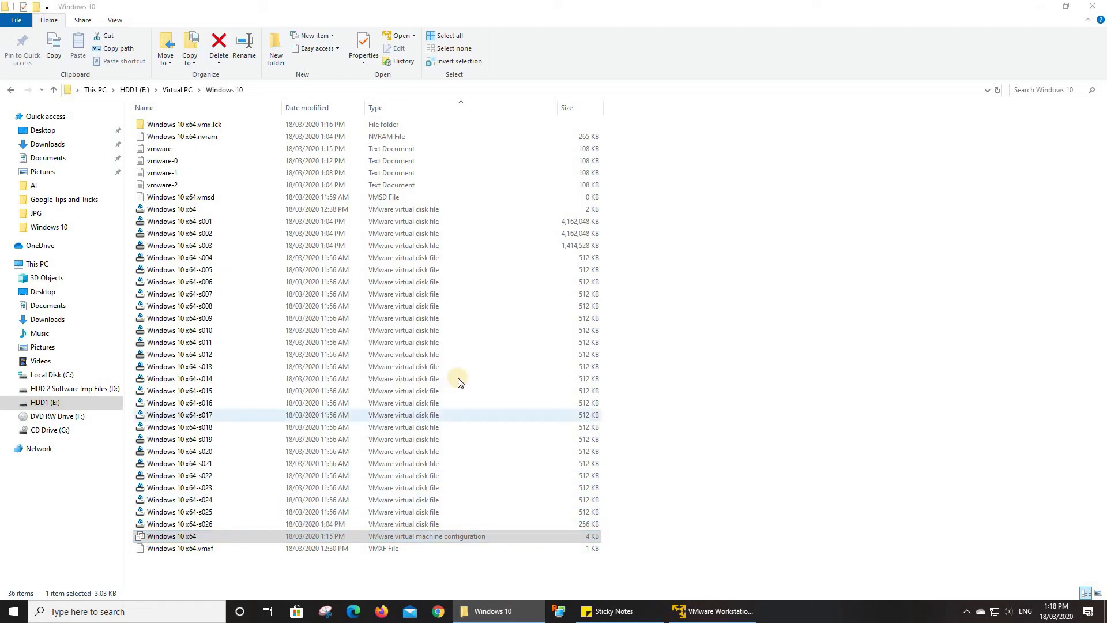
left_click_drag(609, 240, 634, 238)
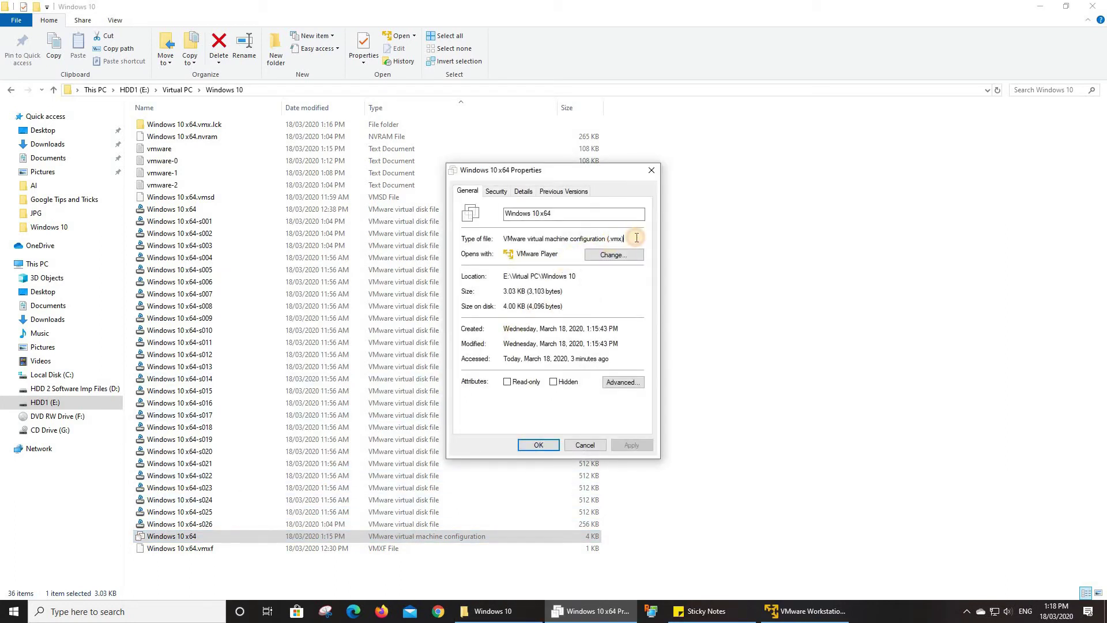
left_click(586, 238)
left_click(586, 445)
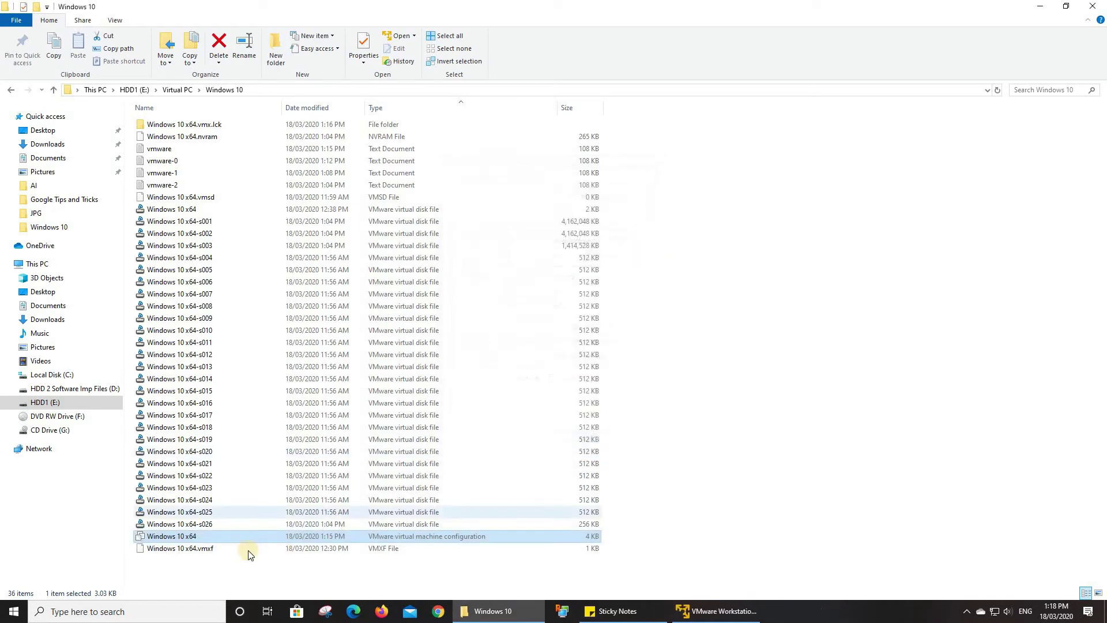
Open the Windows 10 x64 virtual machine configuration file in Notepad
right_click(191, 536)
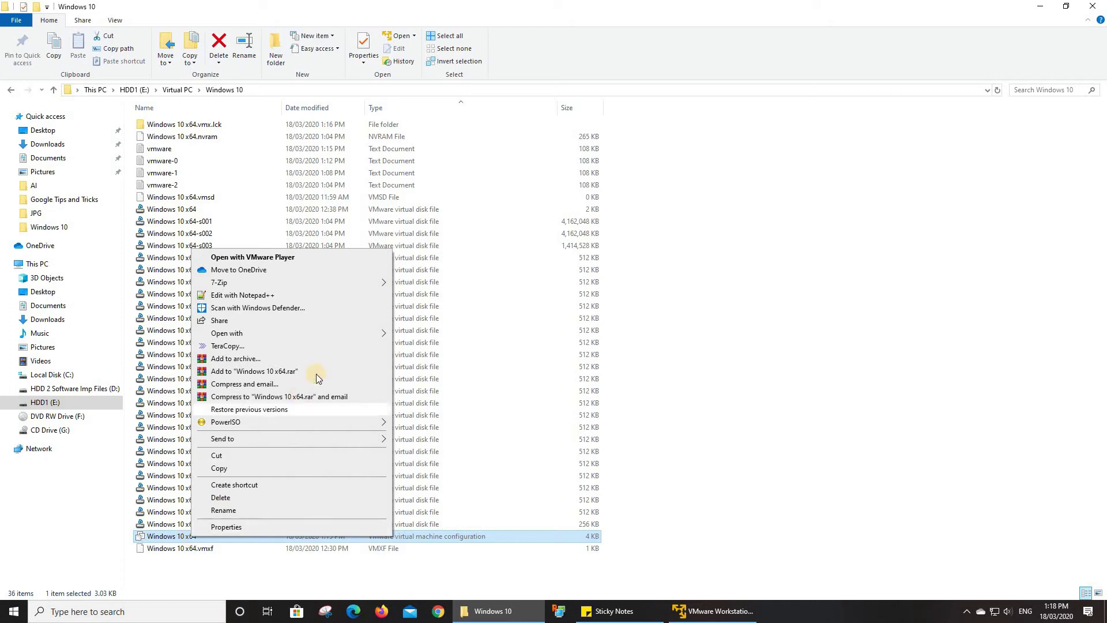
mouse_move(385, 334)
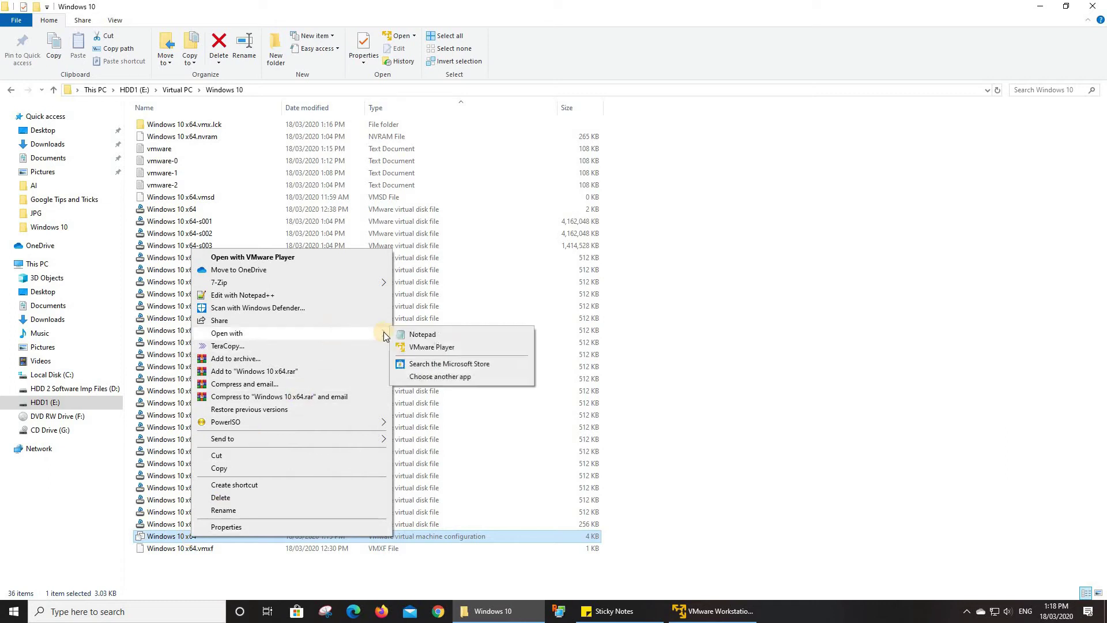
left_click(422, 336)
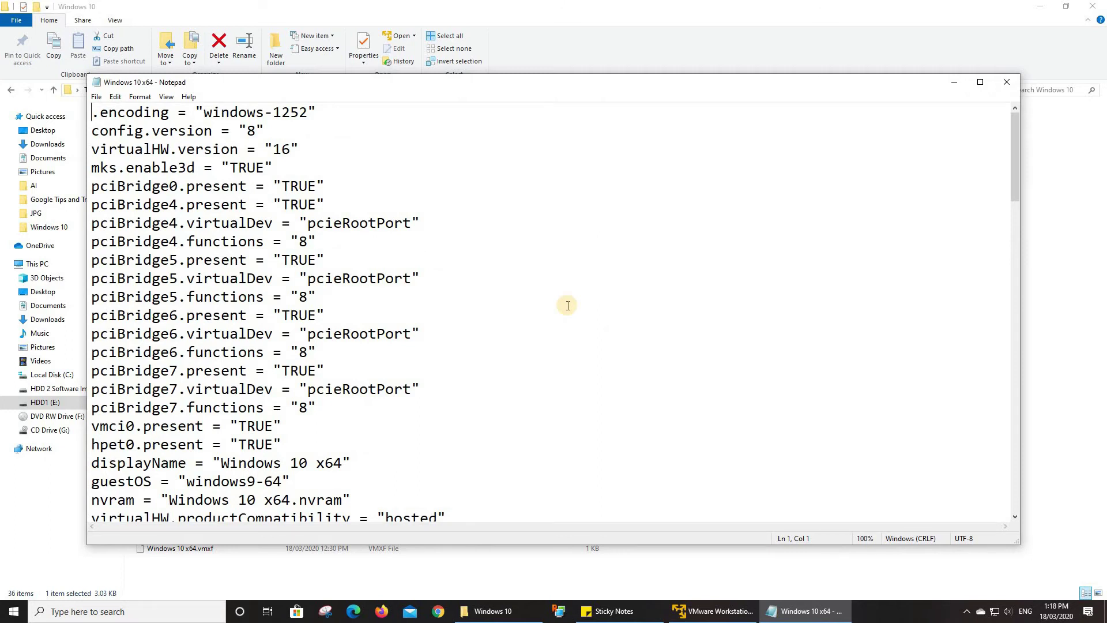
Look through the configuration text for the VMCI setting and select the whole vmci0.present line
scroll(568, 306, "down", 9)
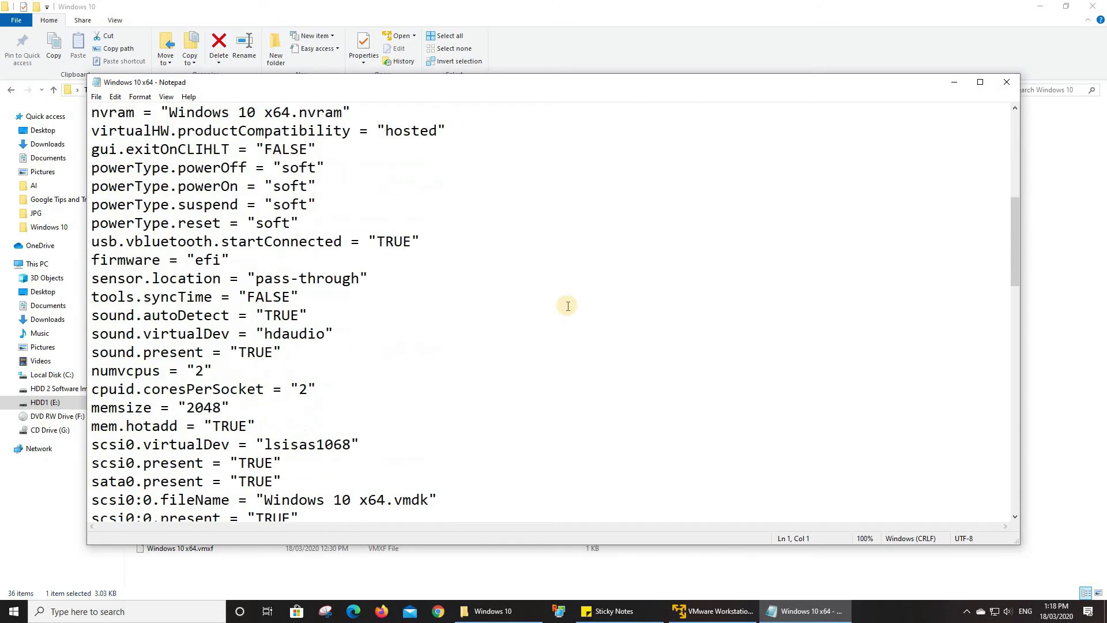
scroll(568, 306, "down", 14)
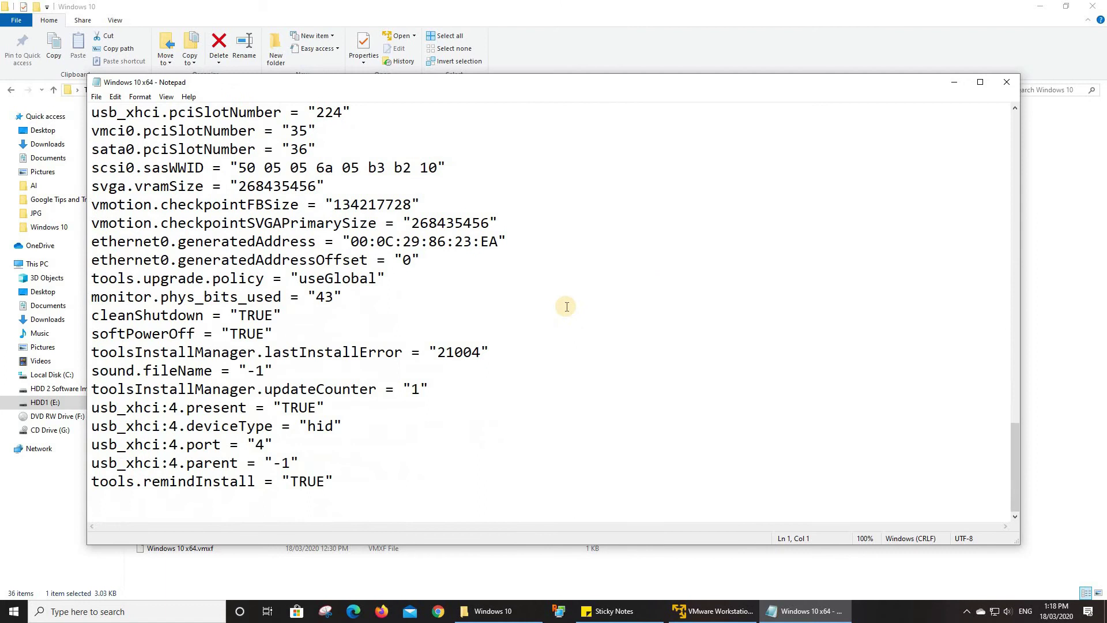
scroll(567, 306, "up", 6)
scroll(567, 307, "up", 19)
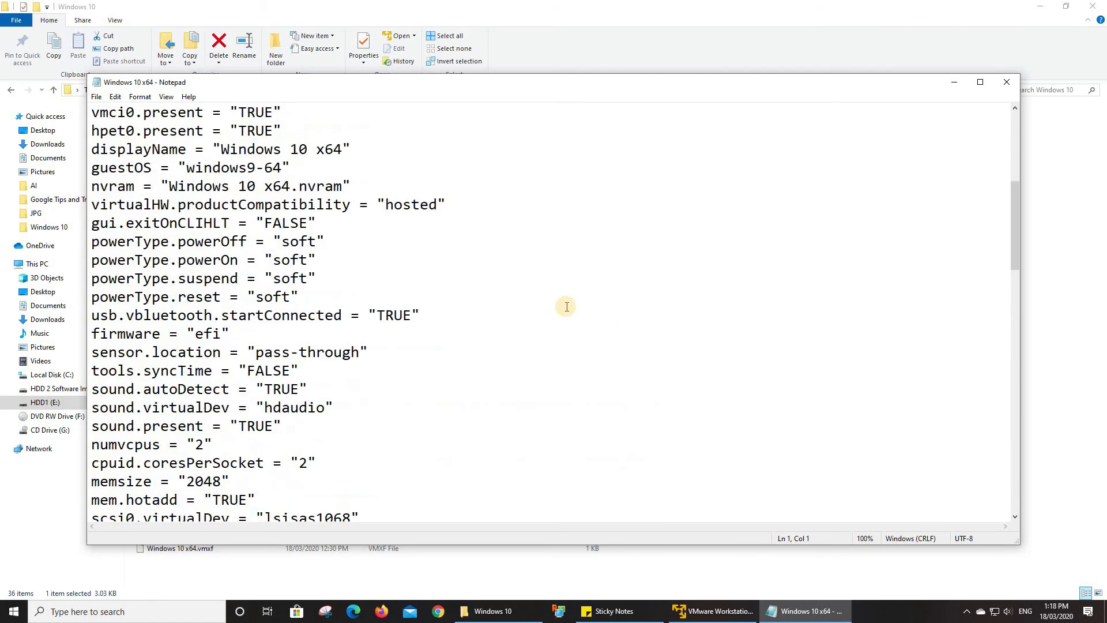
scroll(567, 307, "up", 2)
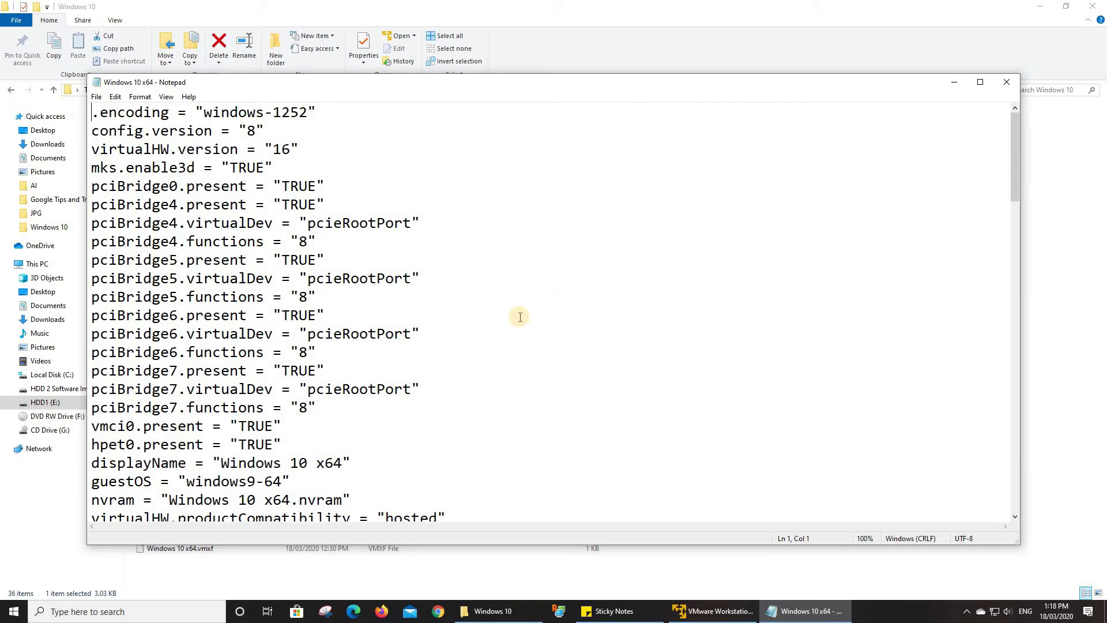
scroll(520, 317, "down", 1)
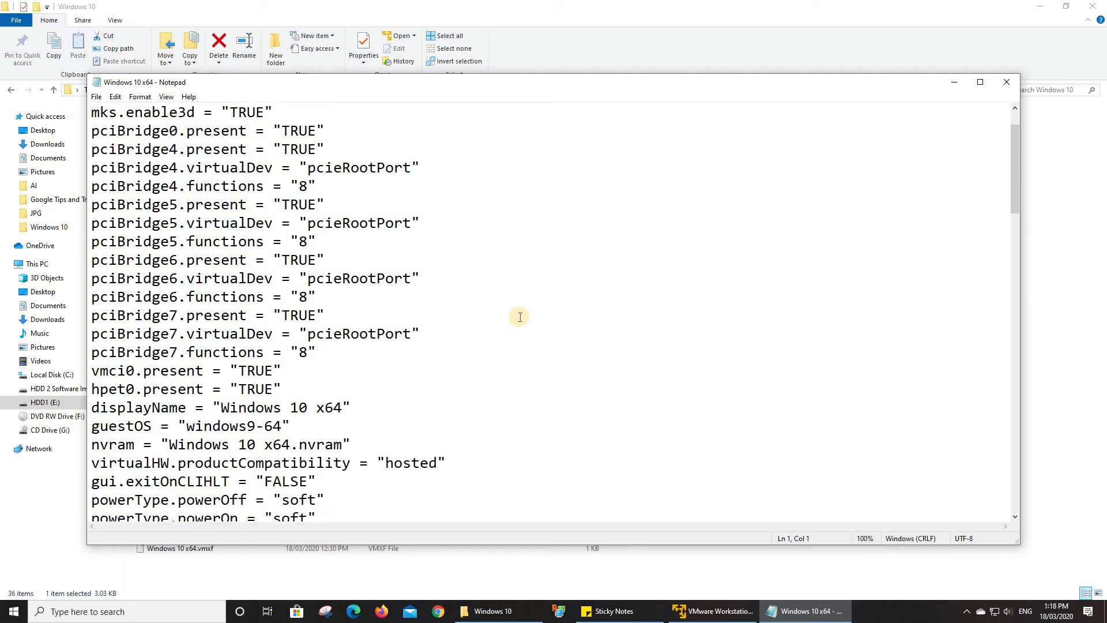
scroll(520, 317, "down", 1)
scroll(520, 317, "up", 2)
scroll(519, 316, "down", 4)
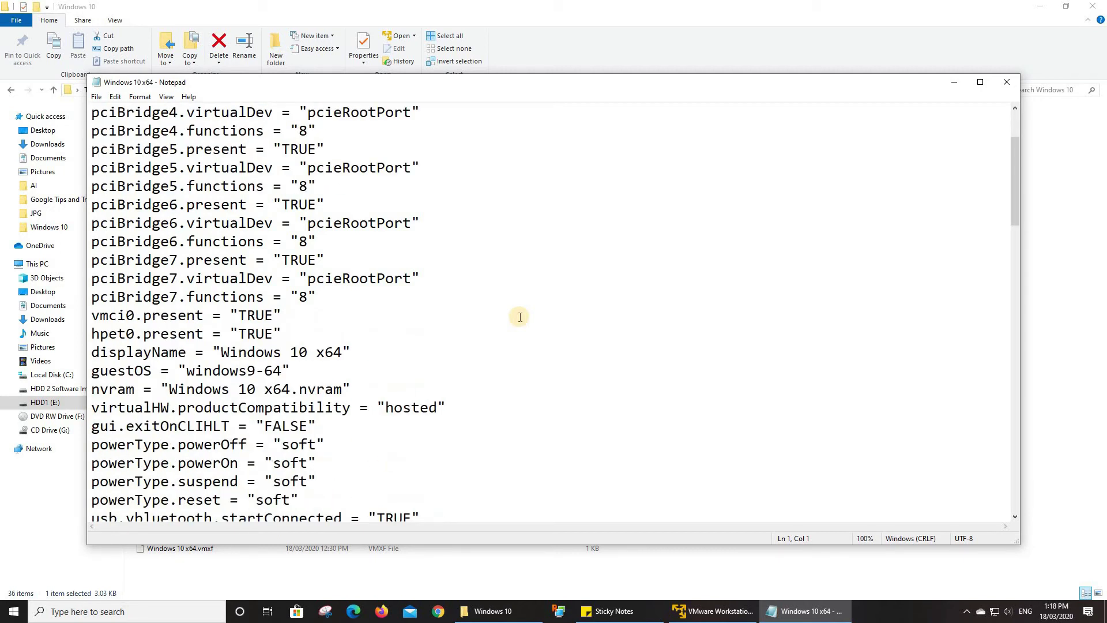
scroll(520, 317, "down", 1)
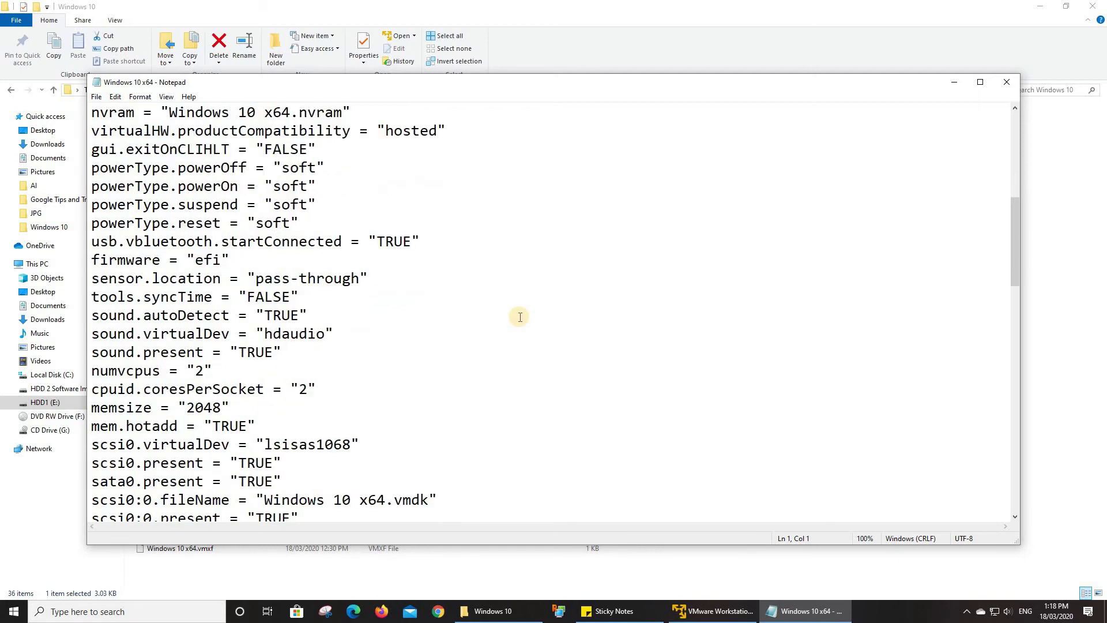
scroll(519, 317, "up", 7)
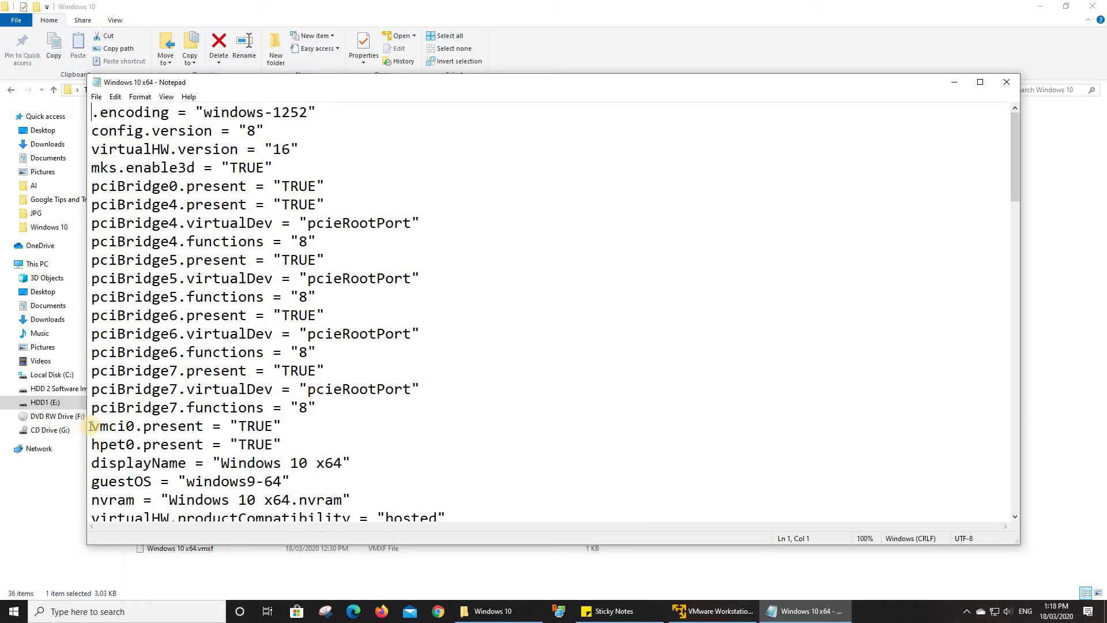
left_click_drag(92, 426, 321, 427)
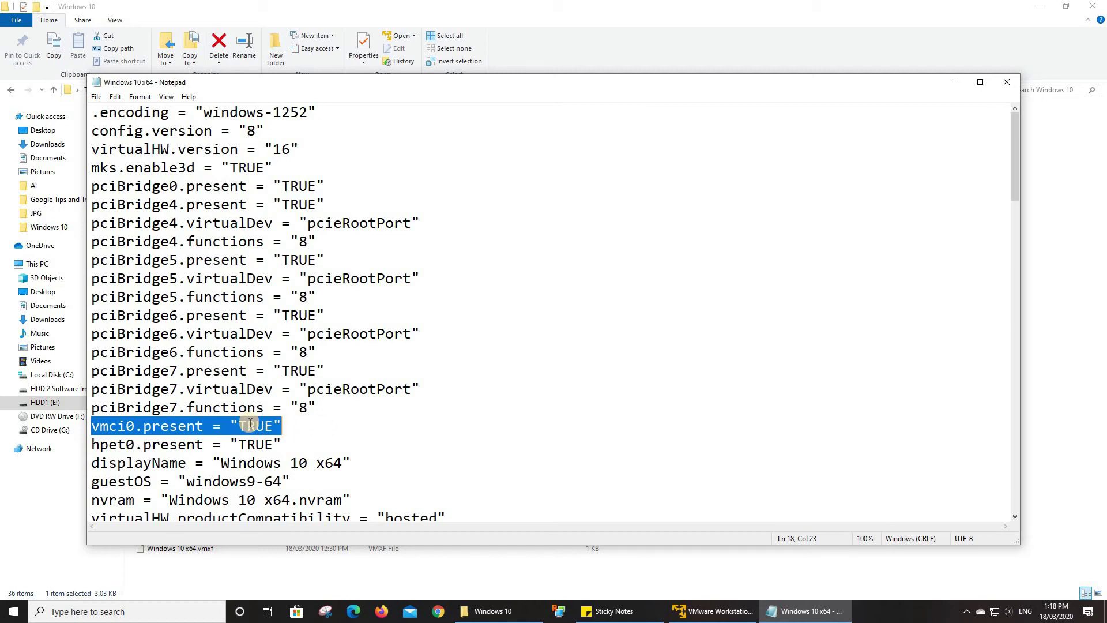
Change the vmci0.present value to "FALSE" in the configuration text, keeping the quotation marks
left_click(136, 426)
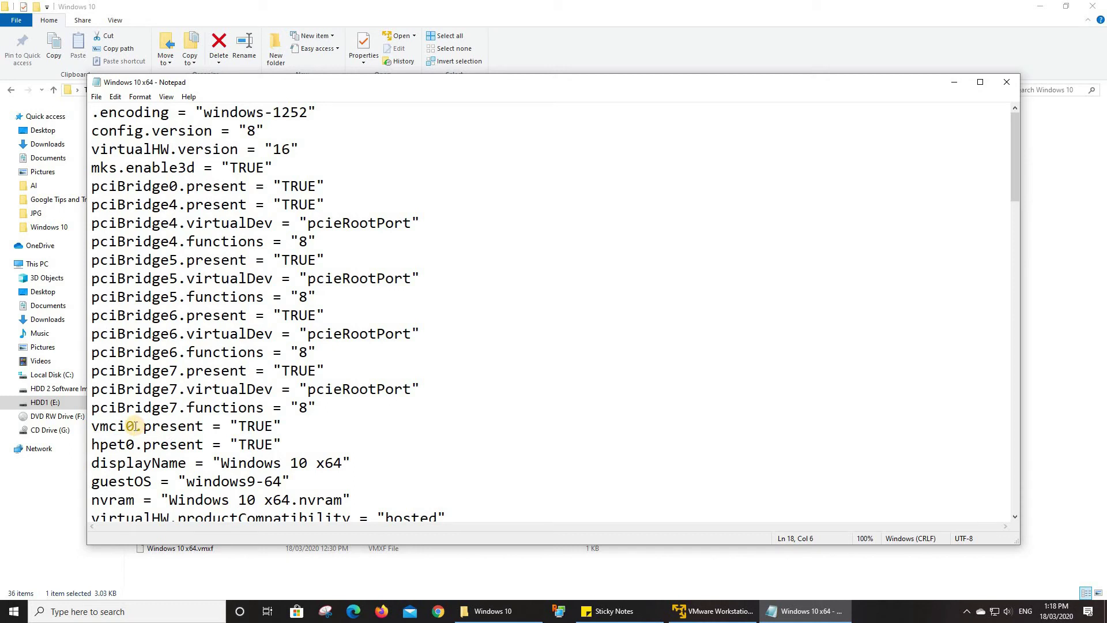
left_click_drag(93, 426, 128, 426)
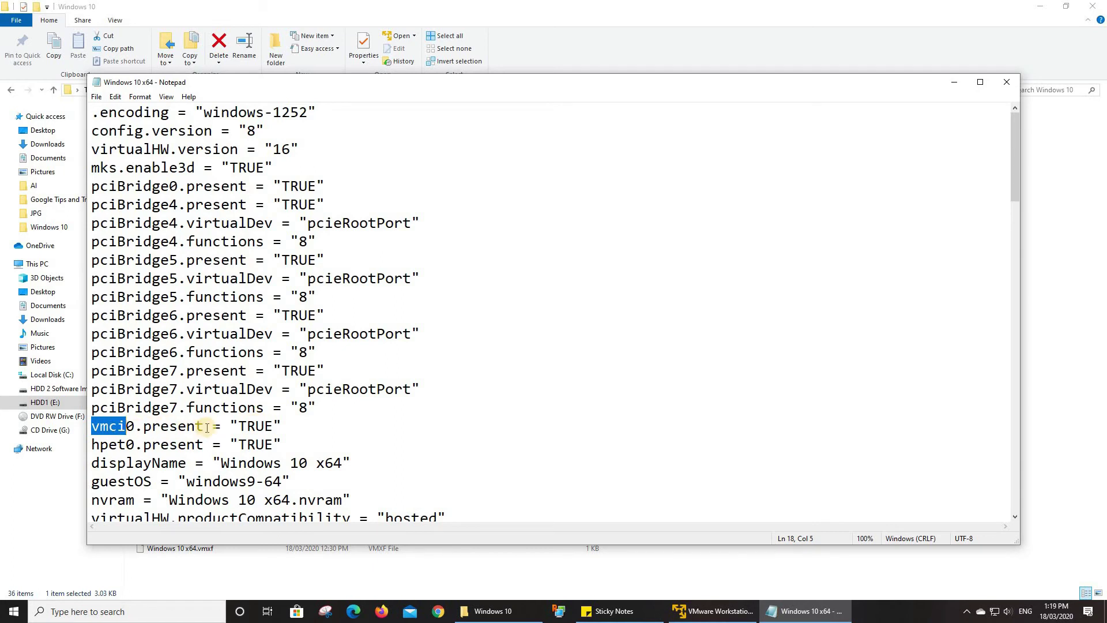
left_click_drag(271, 426, 238, 426)
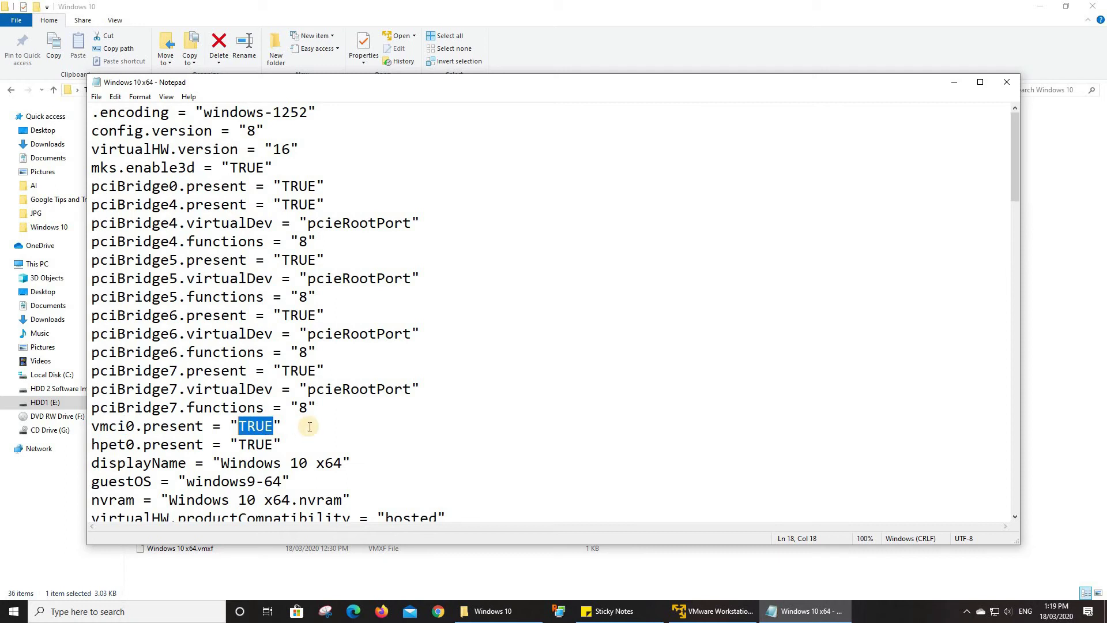
type("FALSE")
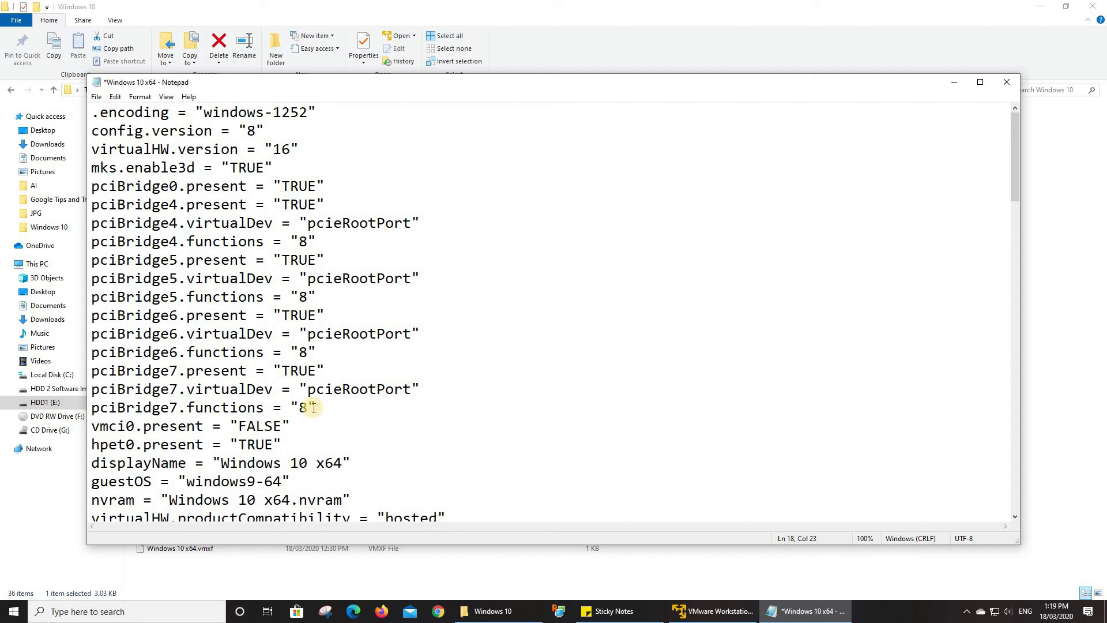
Save the edited Windows 10 x64 configuration file and close it
left_click(96, 97)
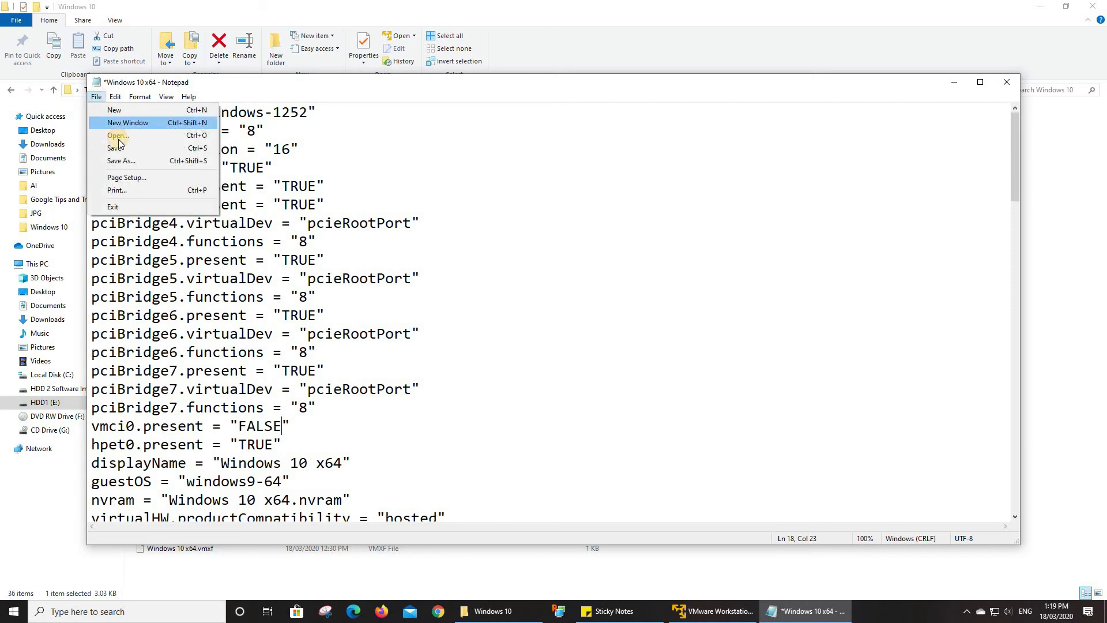
left_click(118, 148)
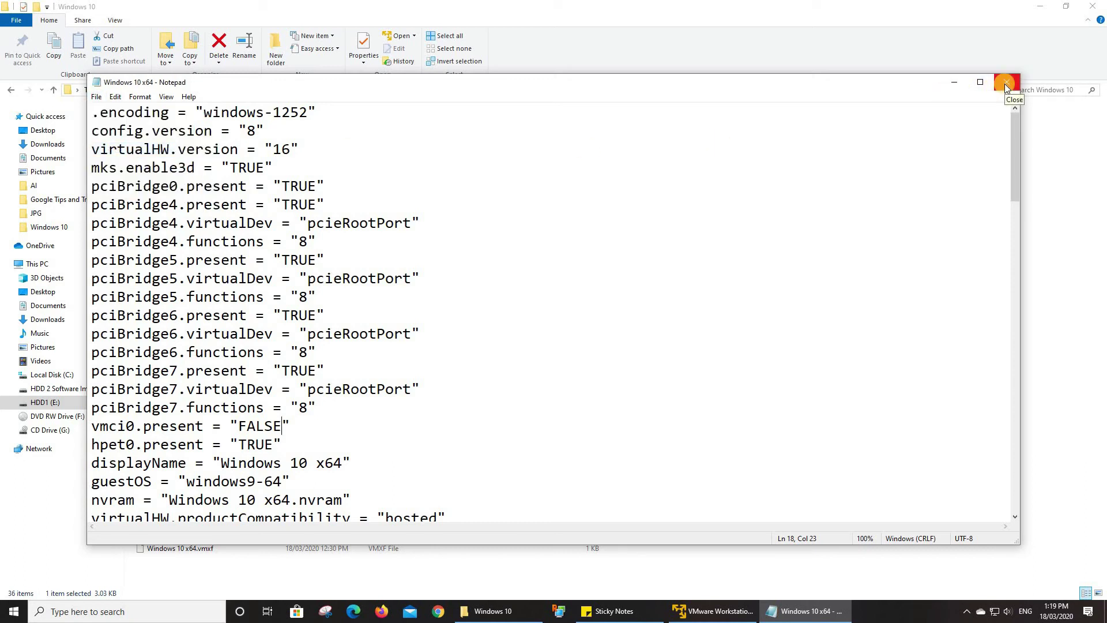
left_click(1004, 84)
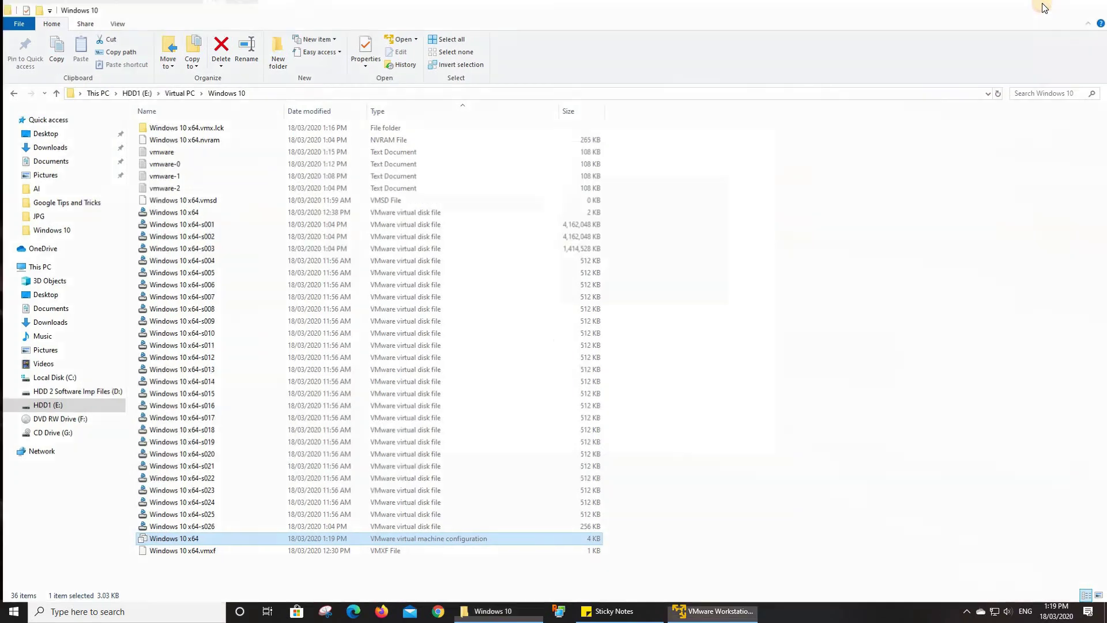
Minimize the folder window and power on the Windows 10 x64 virtual machine in VMware Workstation 15 Player
left_click(1042, 5)
left_click_drag(608, 123, 597, 115)
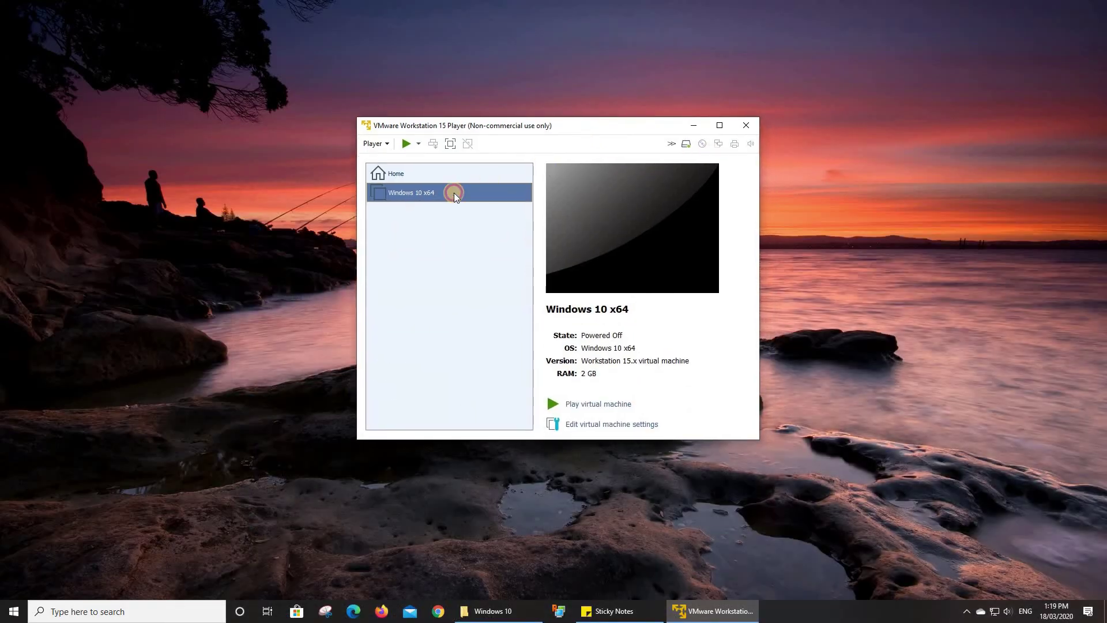
left_click(405, 145)
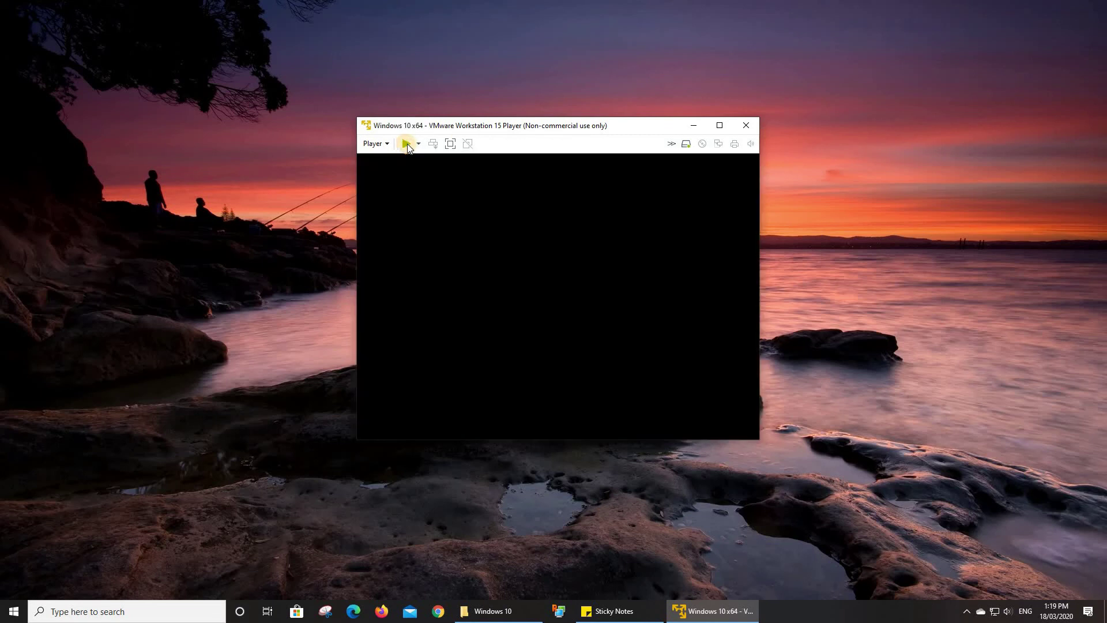